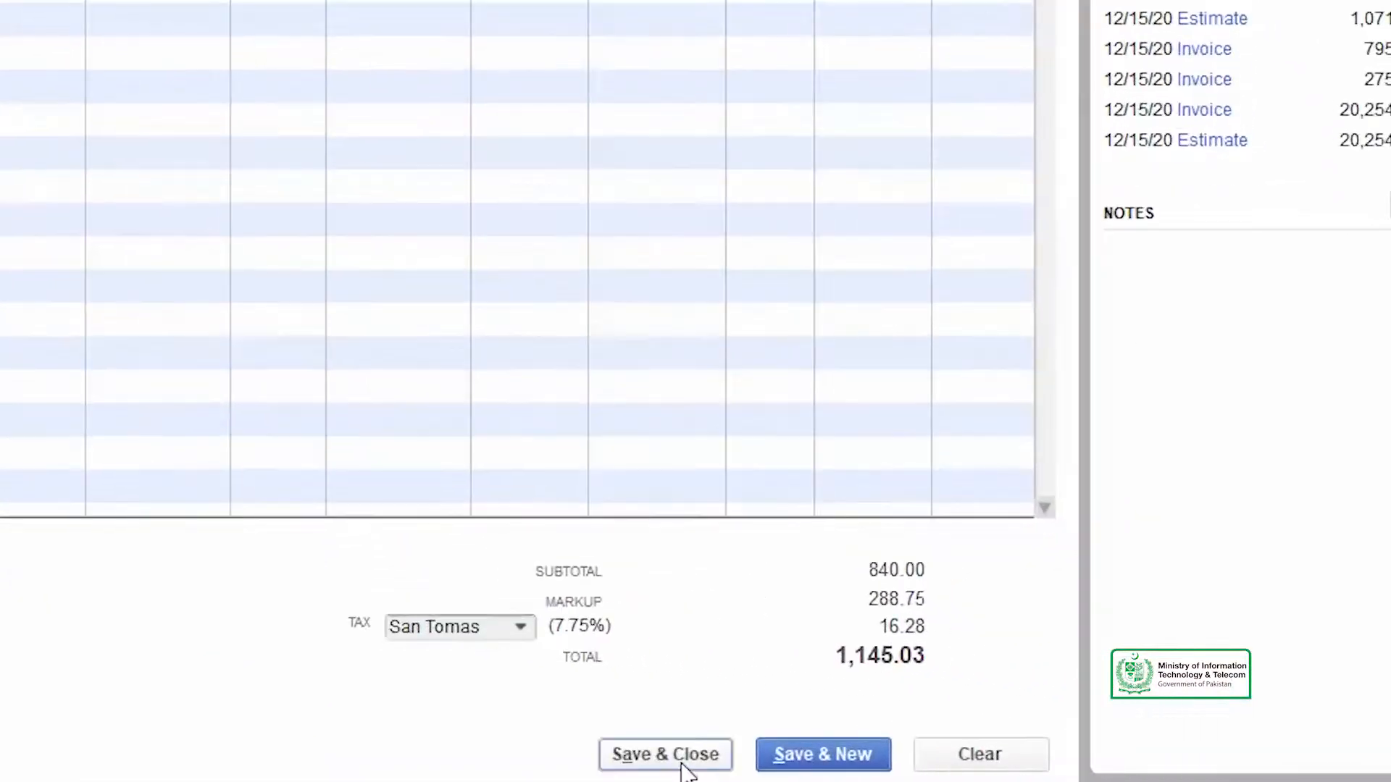
Save and close the estimate, and start a new invoice for the same customer from the 12/15/2020 estimate totalling 1,145.03.
left_click(1059, 762)
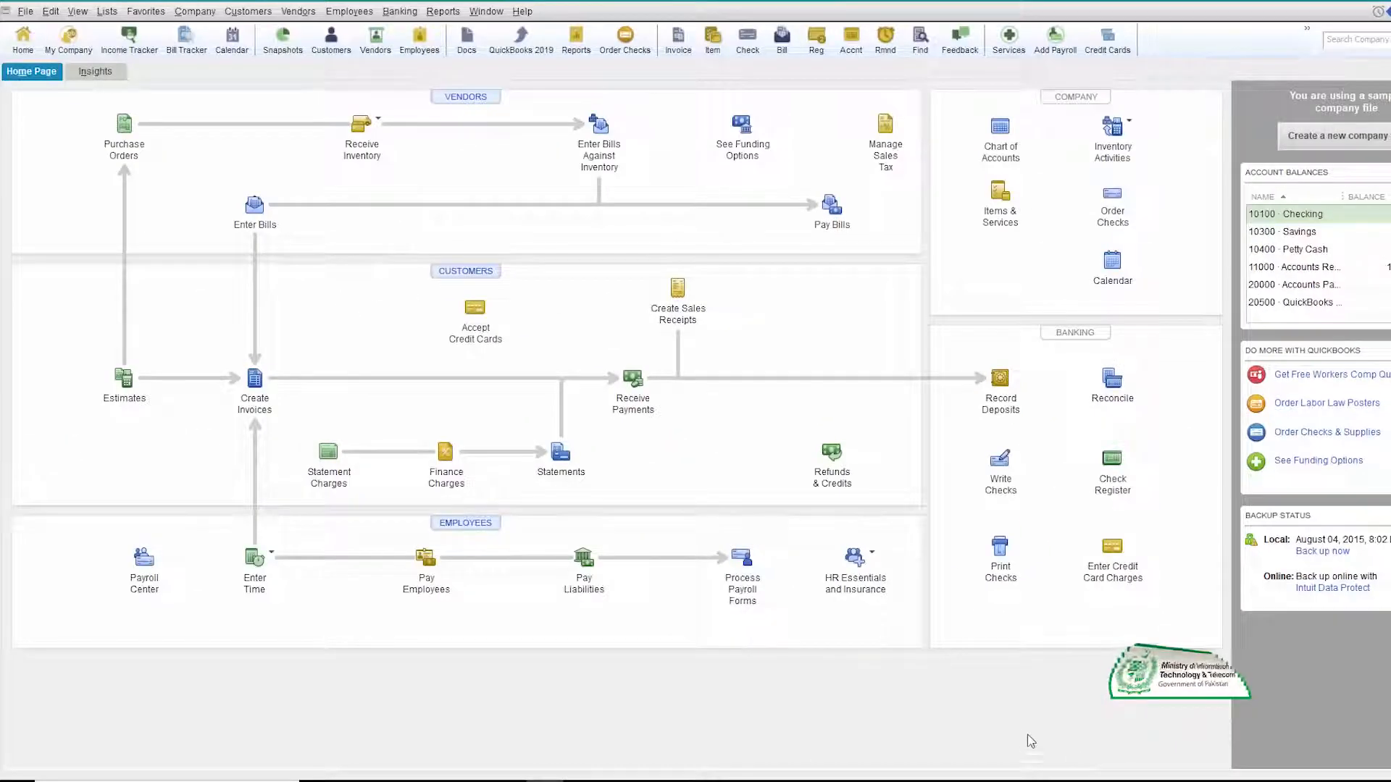
left_click(256, 378)
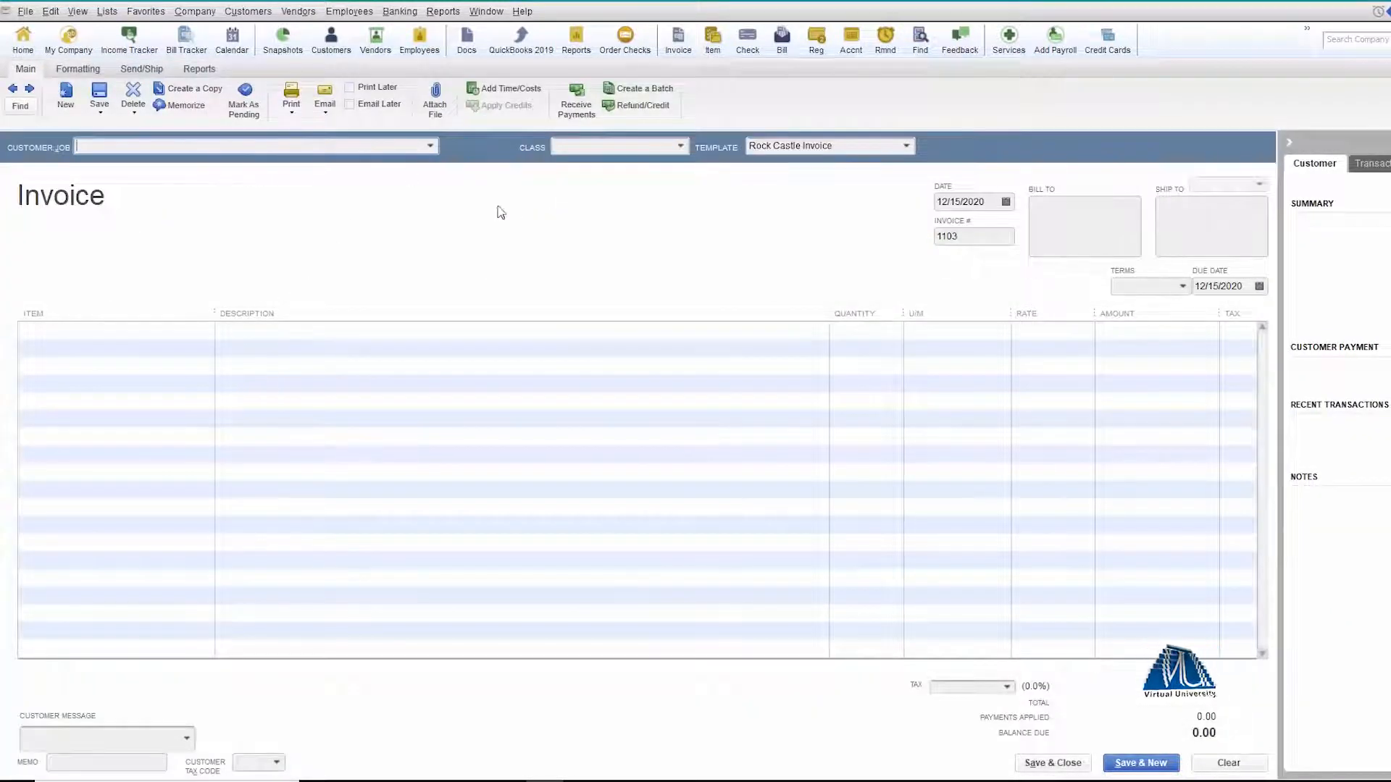
left_click(431, 146)
left_click(144, 348)
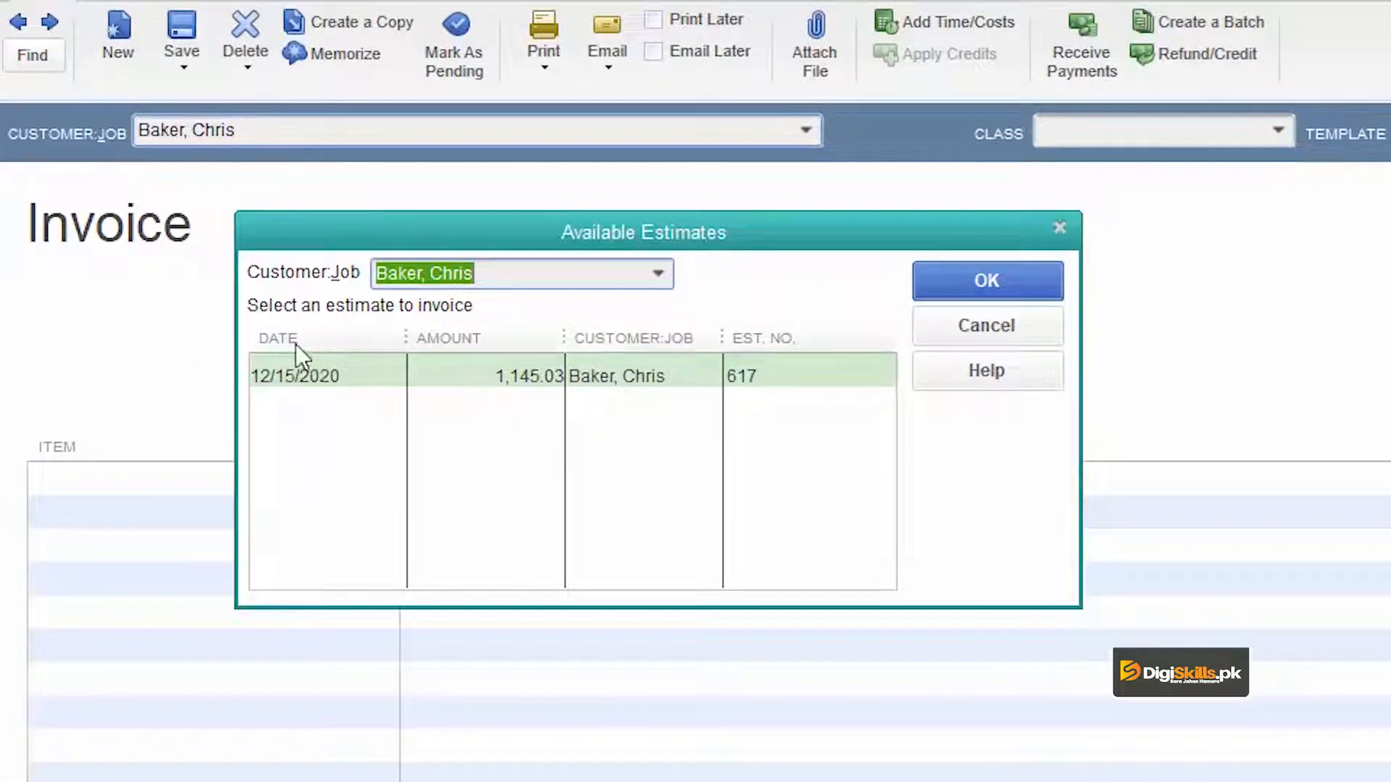
left_click(314, 368)
left_click(923, 295)
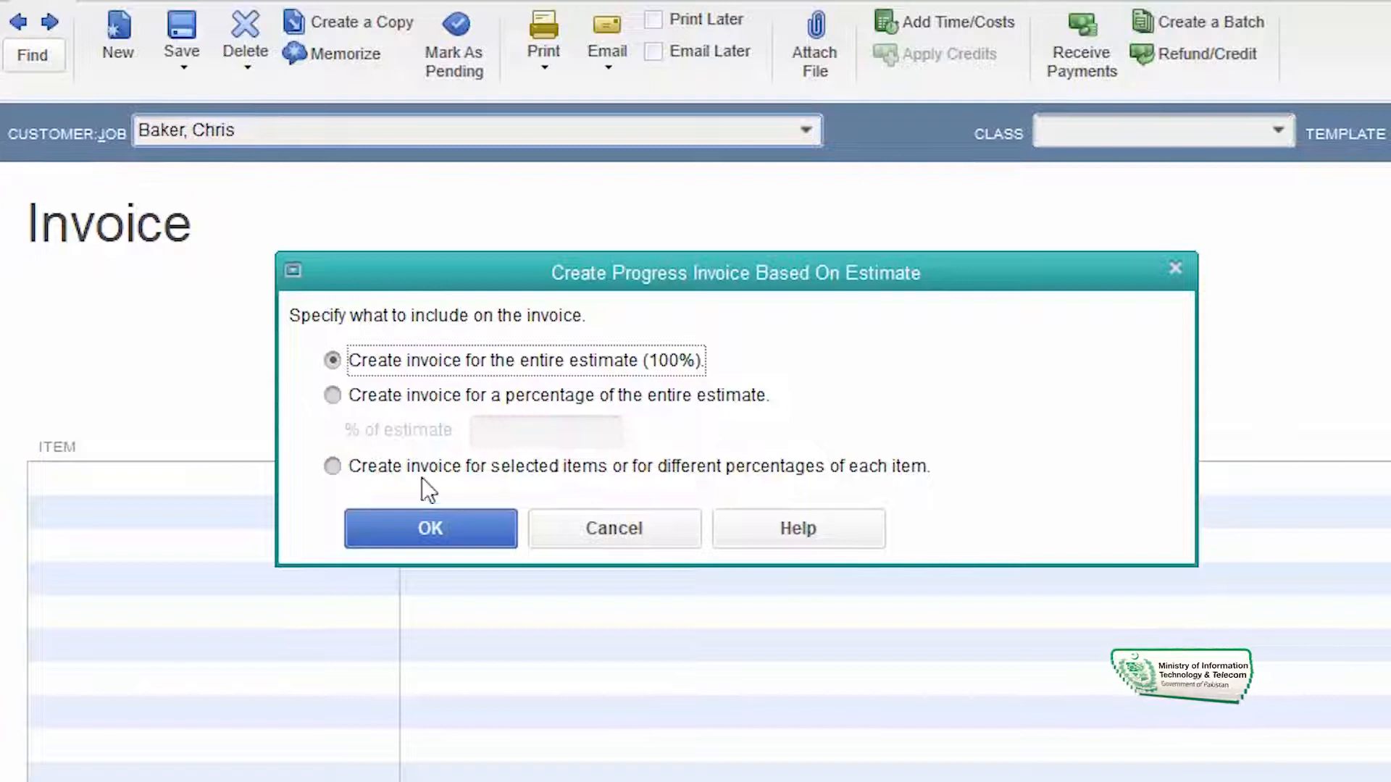
Choose to invoice selected items or different percentages of each item, with quantity 4 for Cabinet Pulls and 1 for Door Frame.
left_click(344, 468)
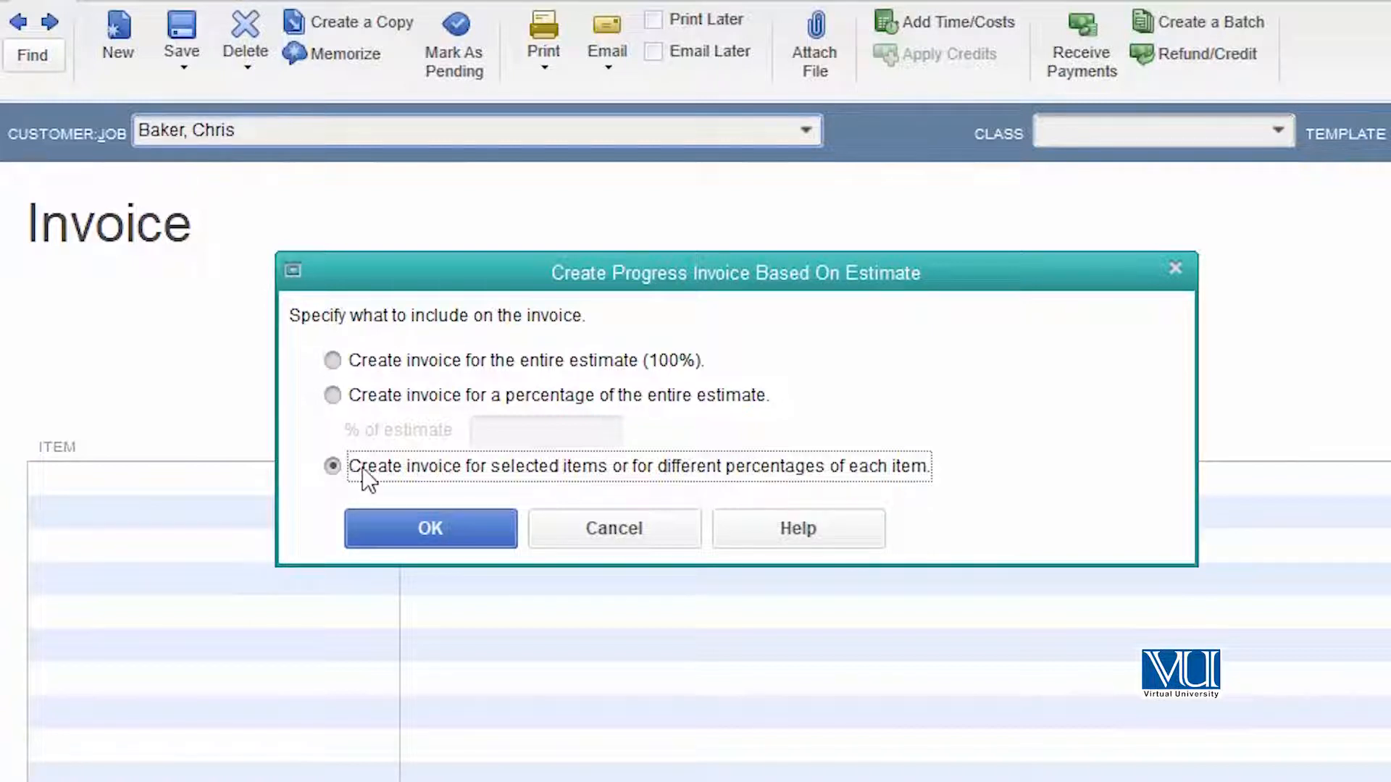
left_click(446, 523)
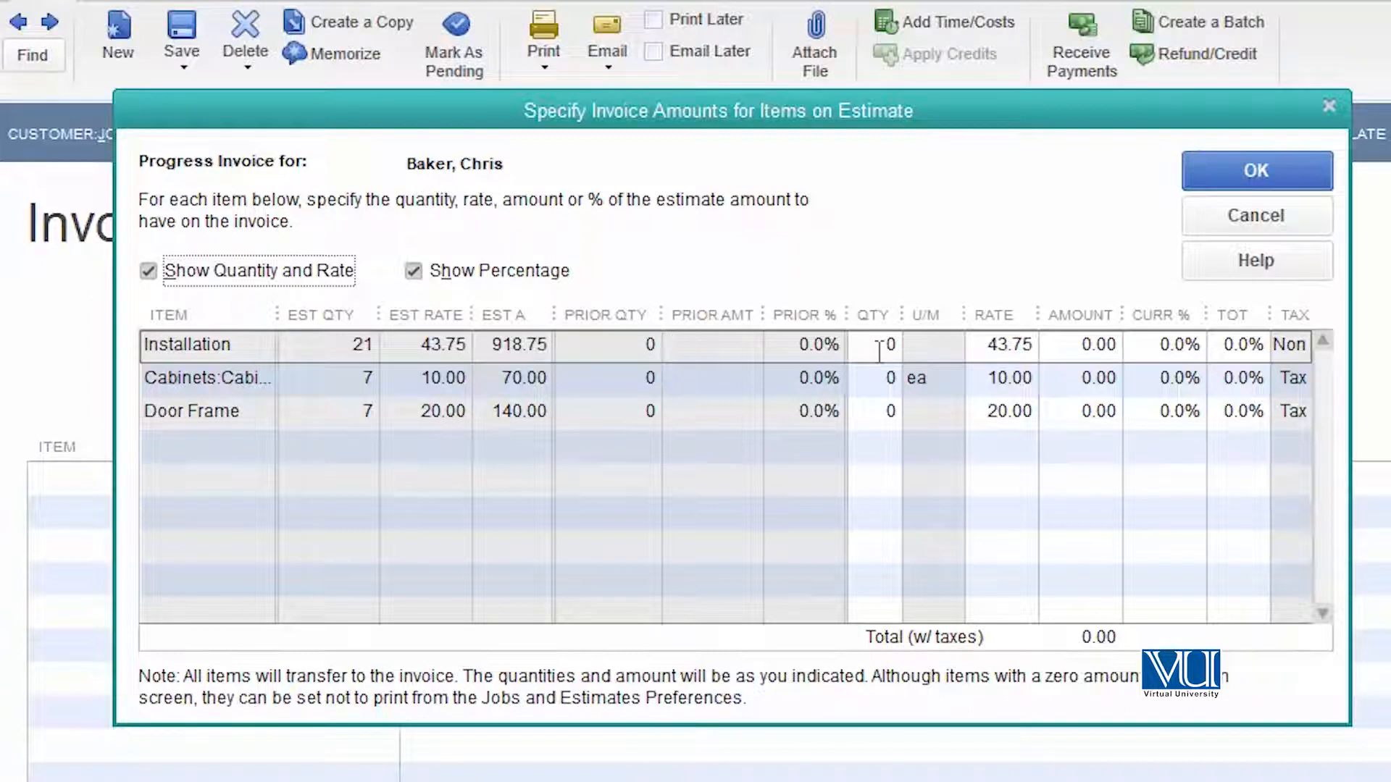
left_click(890, 378)
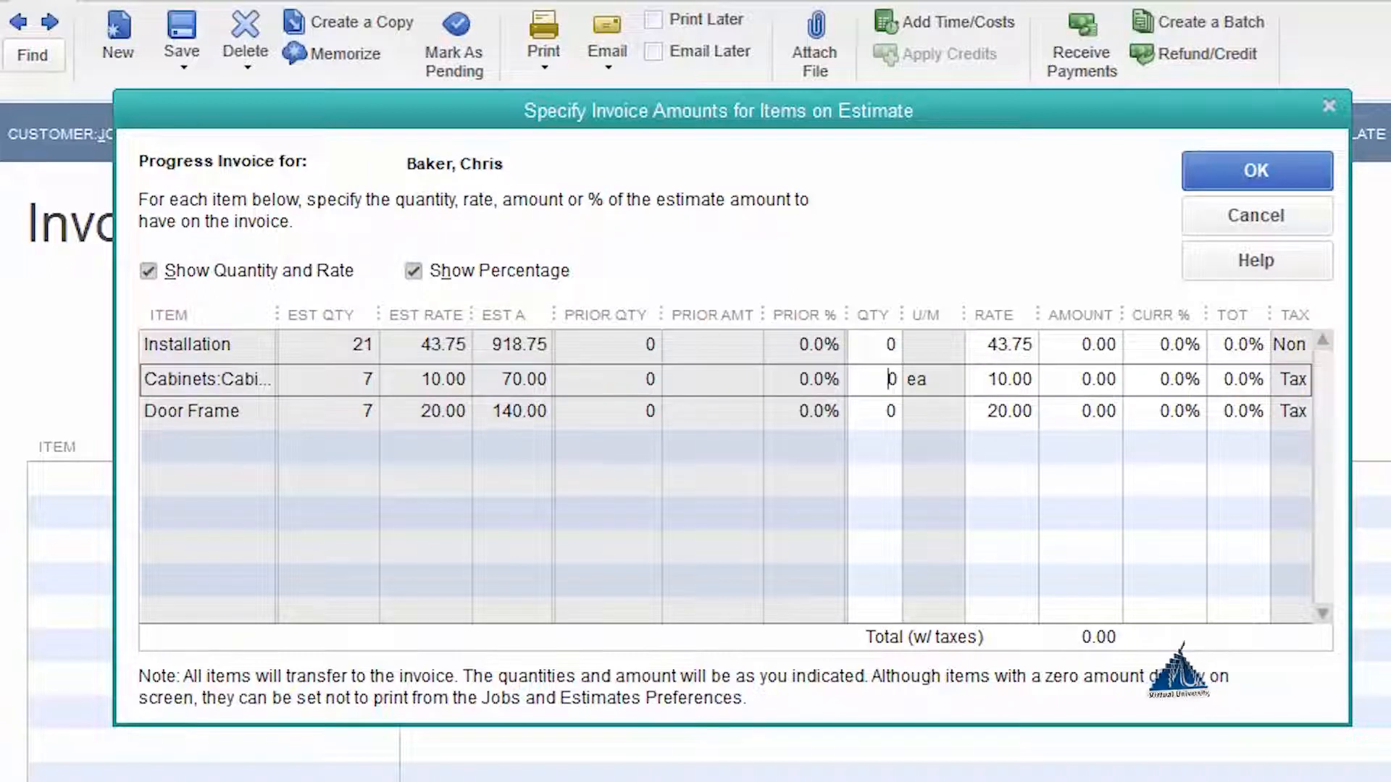
type("4")
key("Delete")
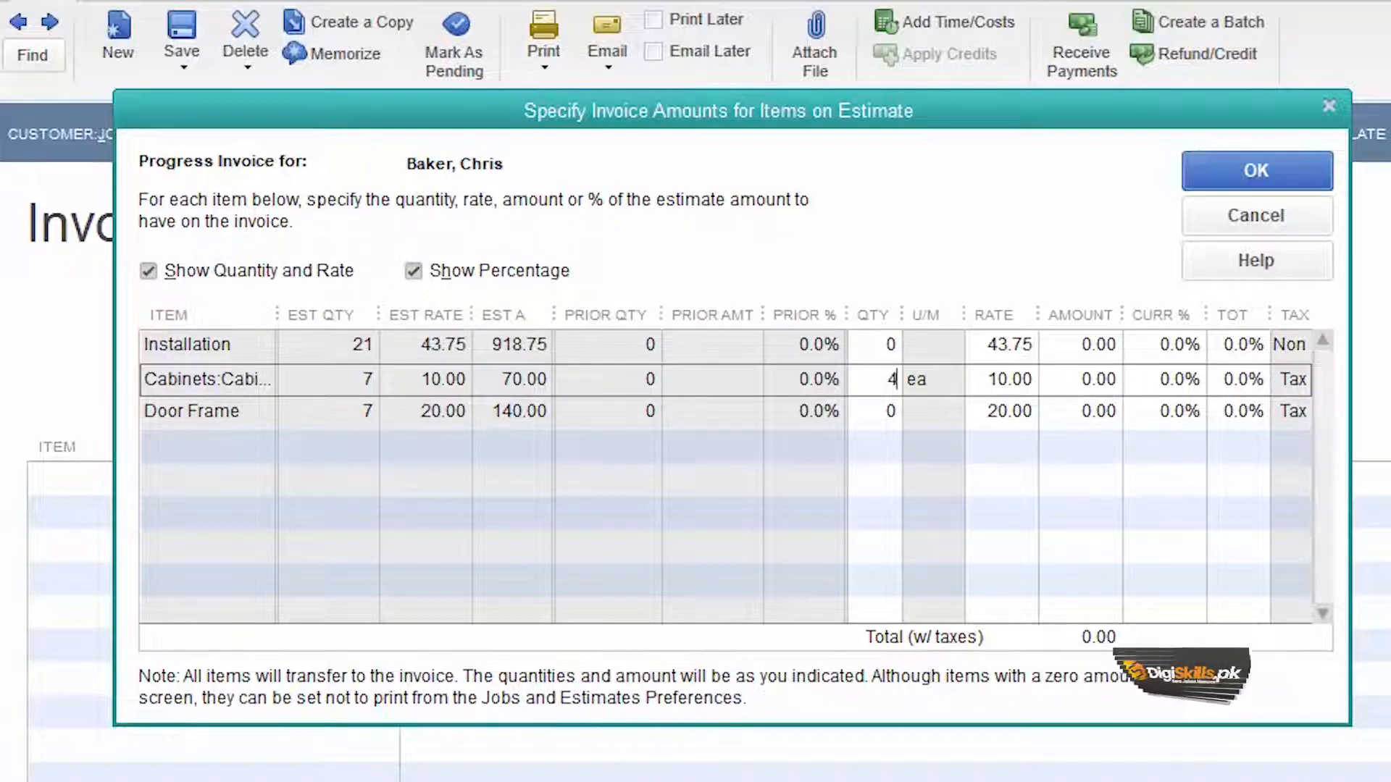
left_click(889, 414)
type("1")
key("Tab")
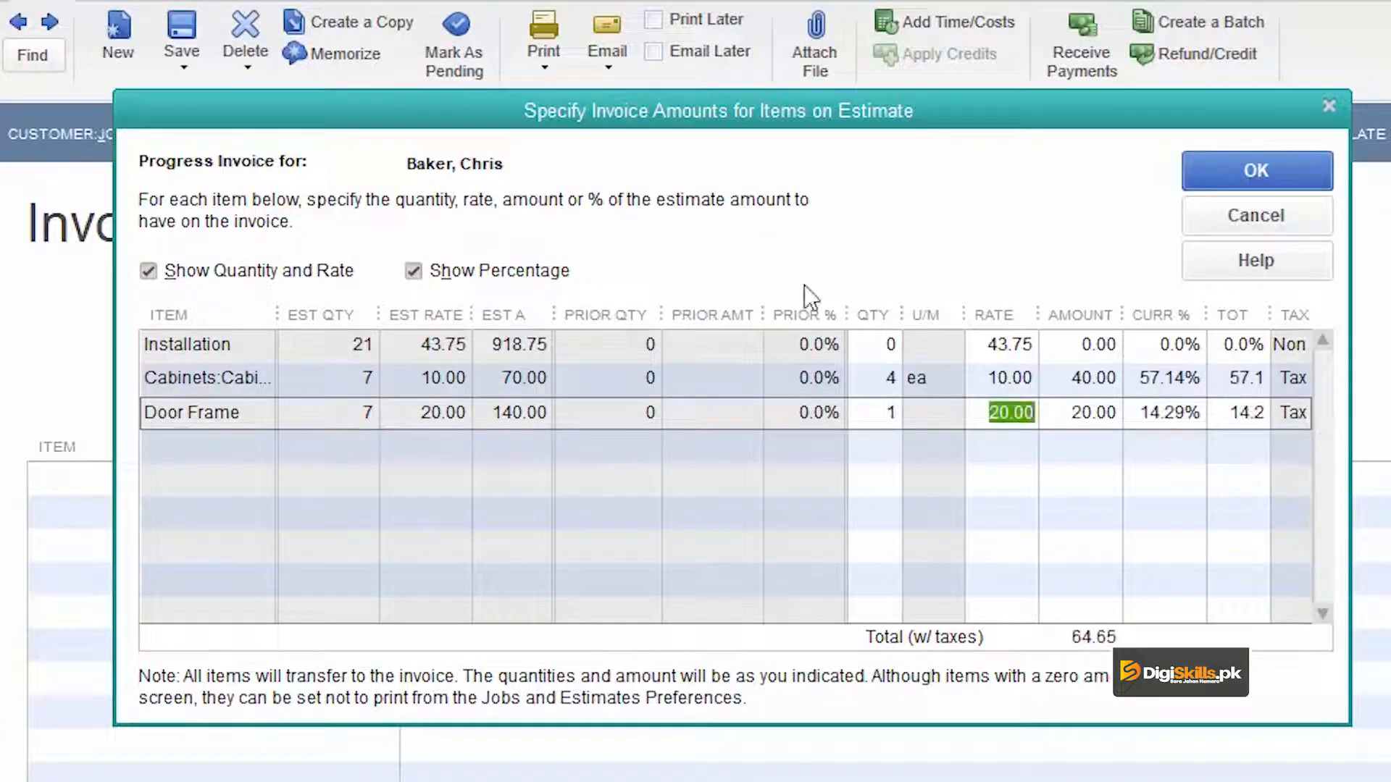
Bill 33% of the Installation item as the current percentage and transfer the specified amounts to the invoice.
left_click(897, 348)
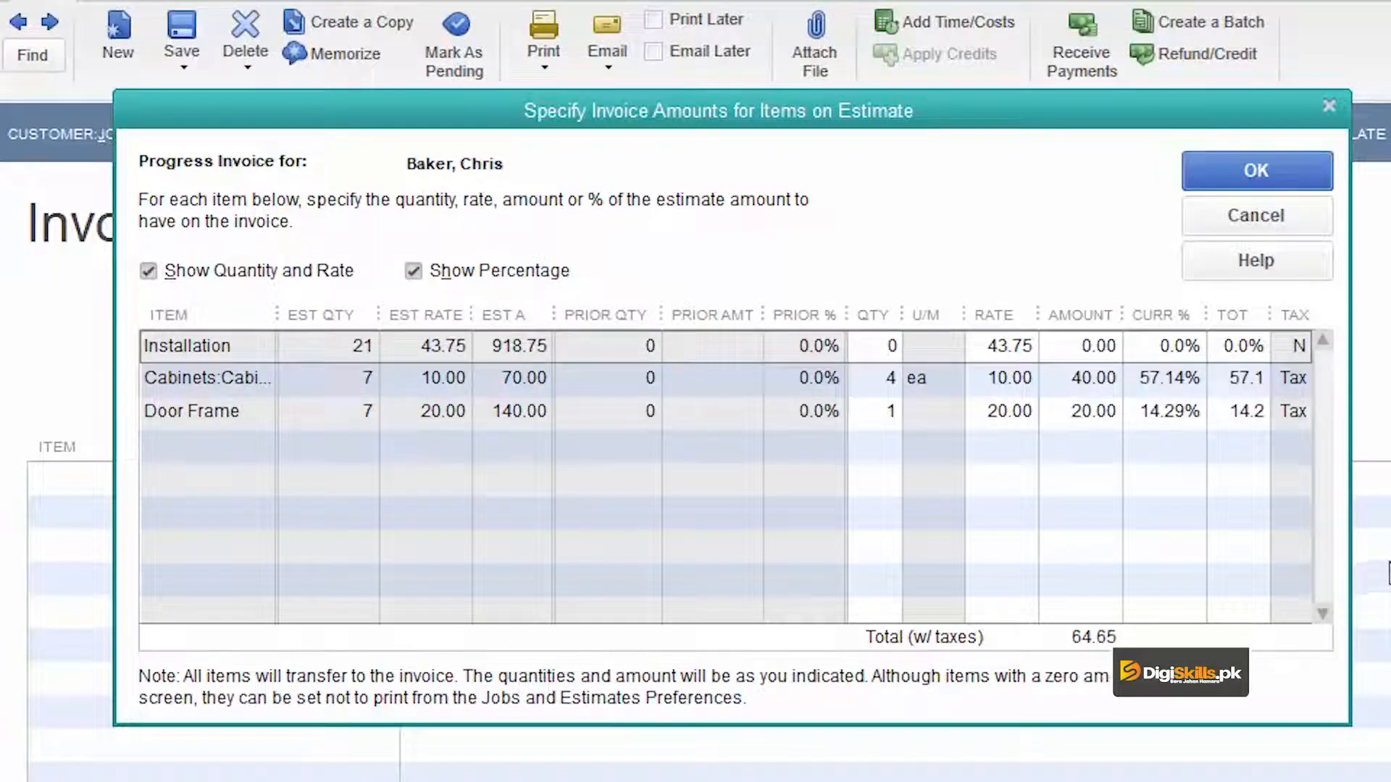
left_click(1163, 350)
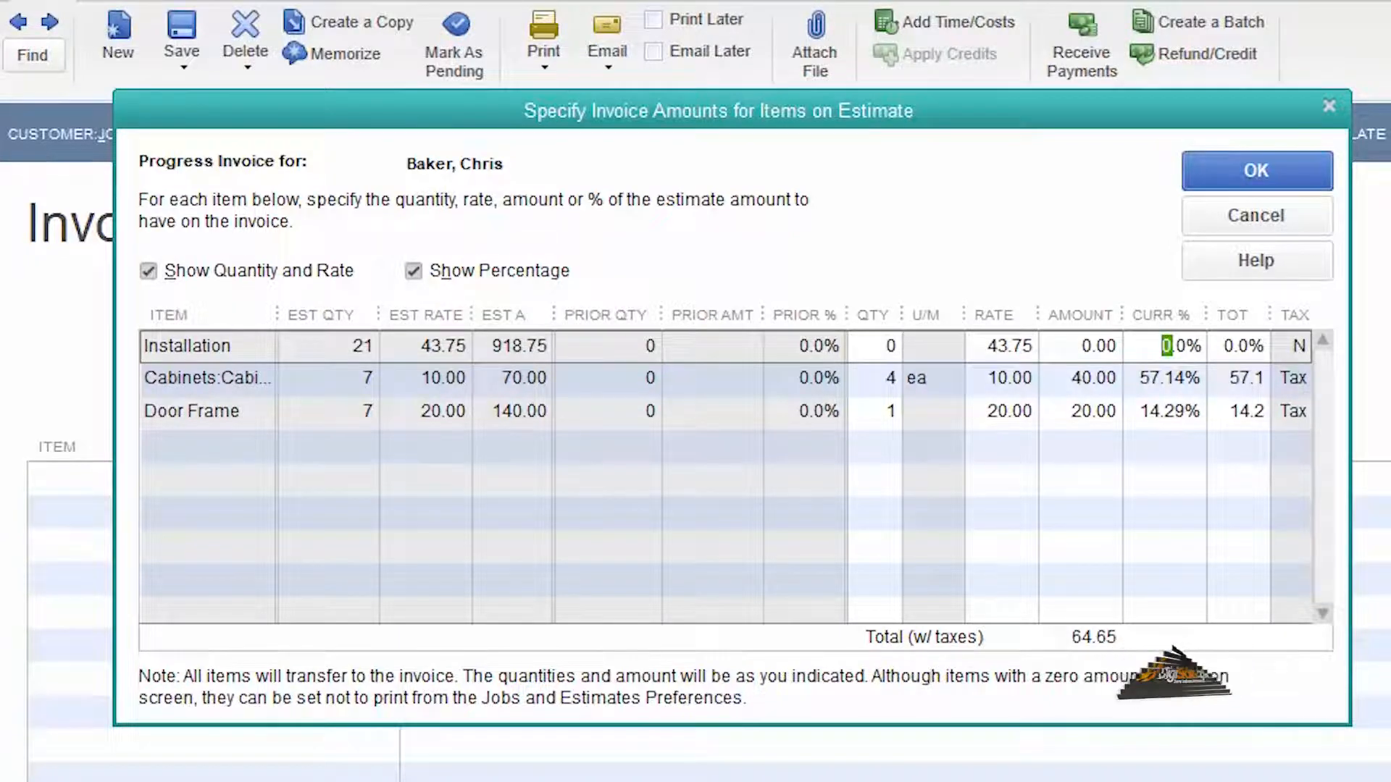
type("33")
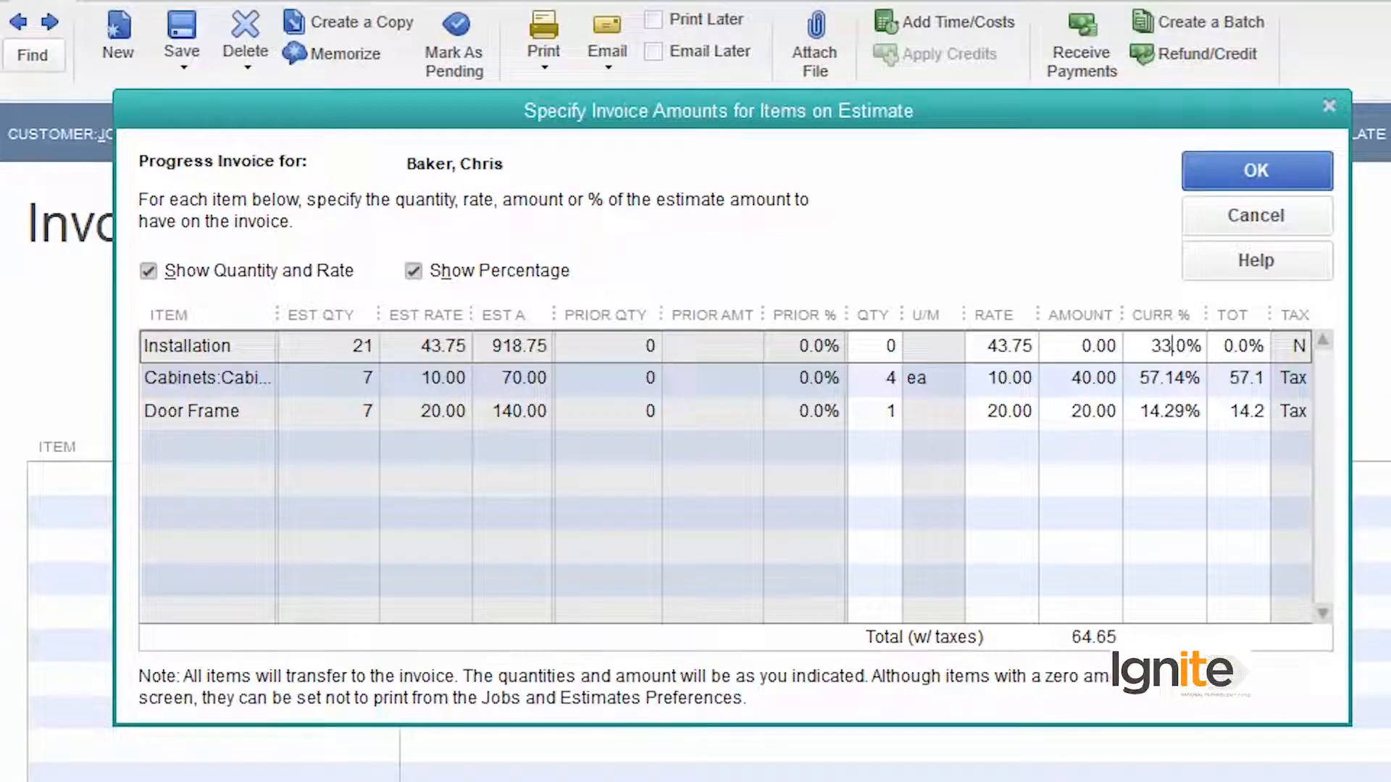
key("Tab")
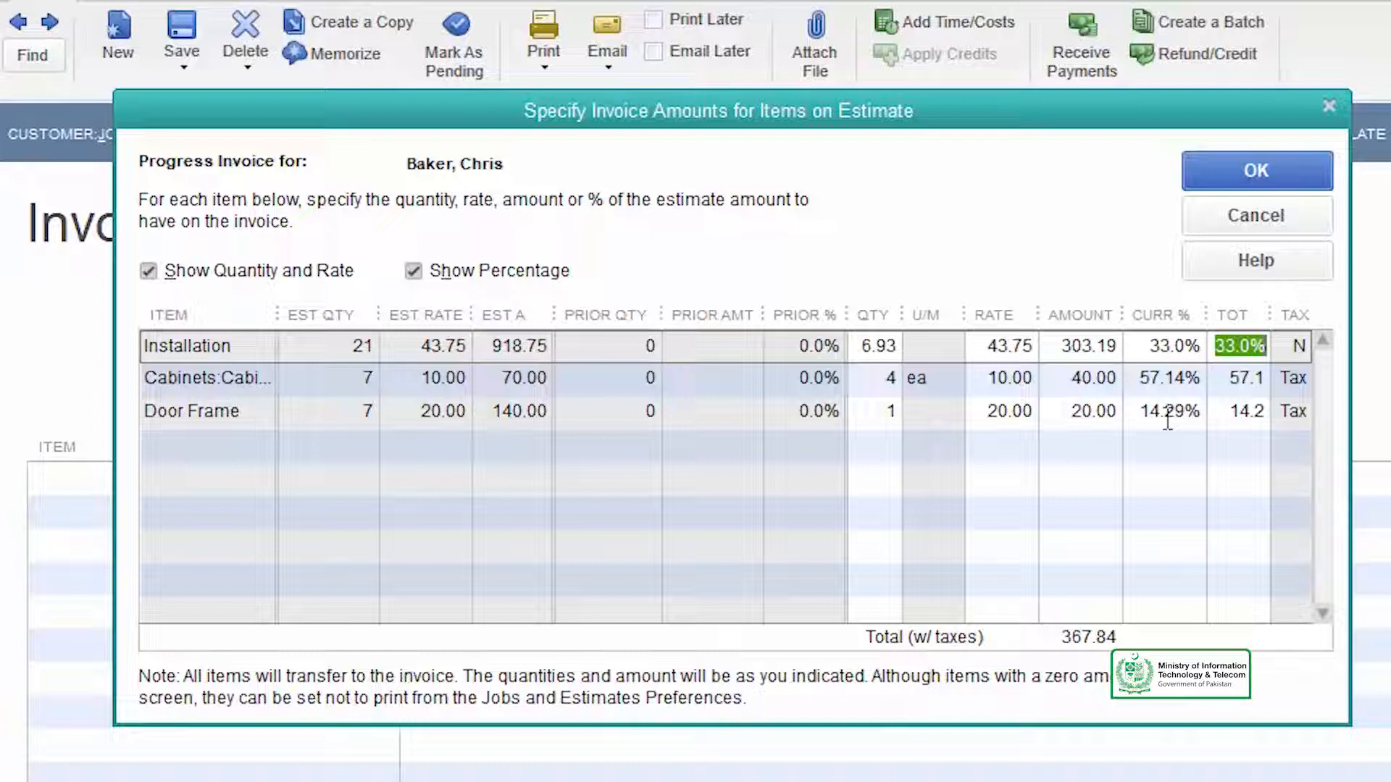
left_click(1256, 159)
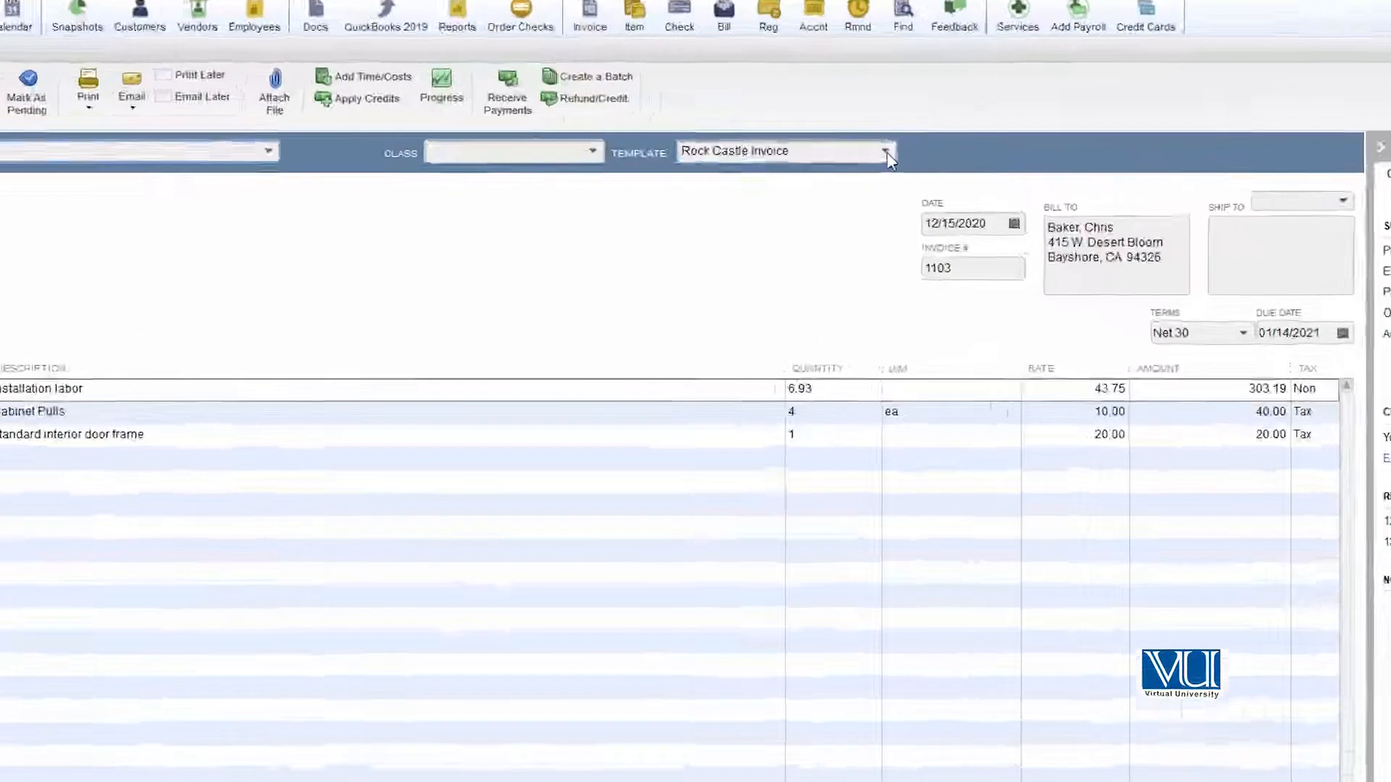
Switch the invoice template to Progress Invoice and review the progress amounts for the estimate items without changing them.
left_click(905, 147)
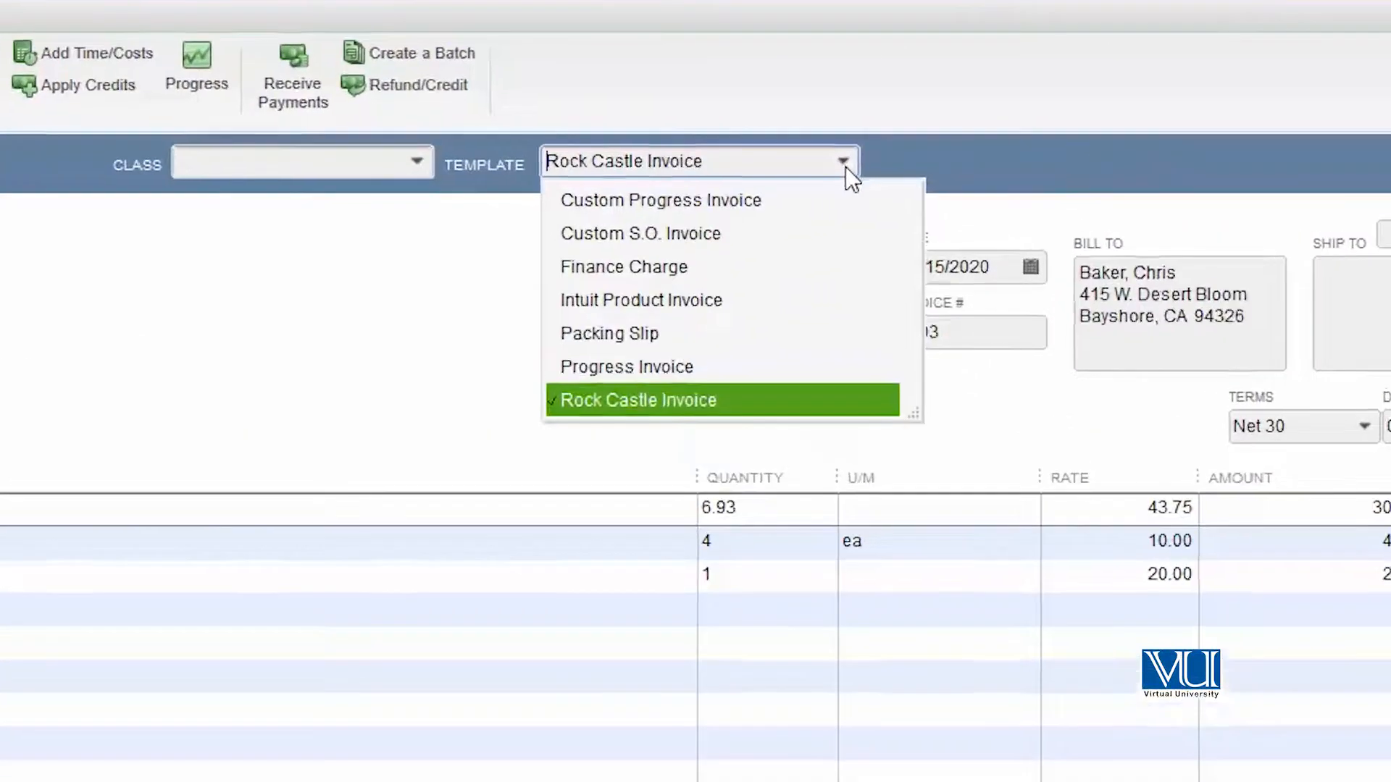
left_click(686, 366)
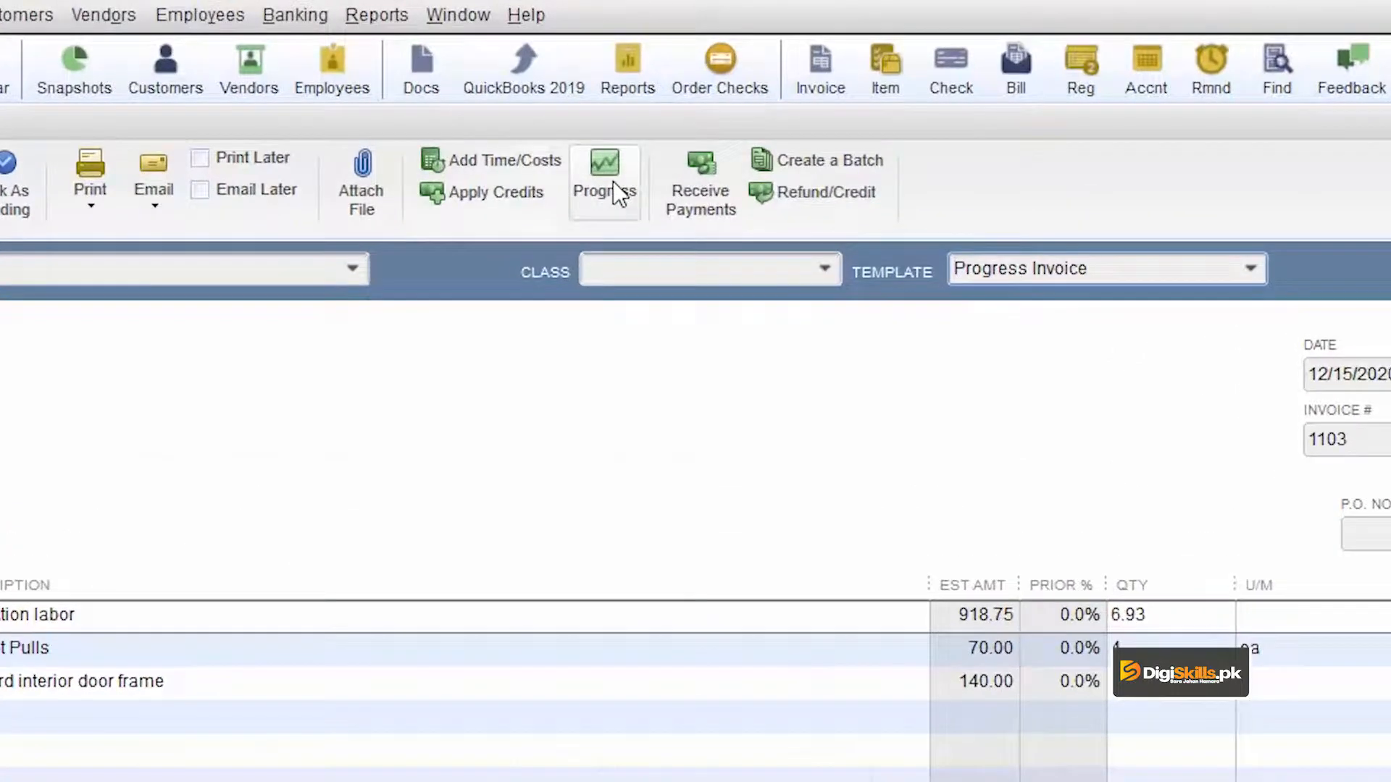
left_click(569, 104)
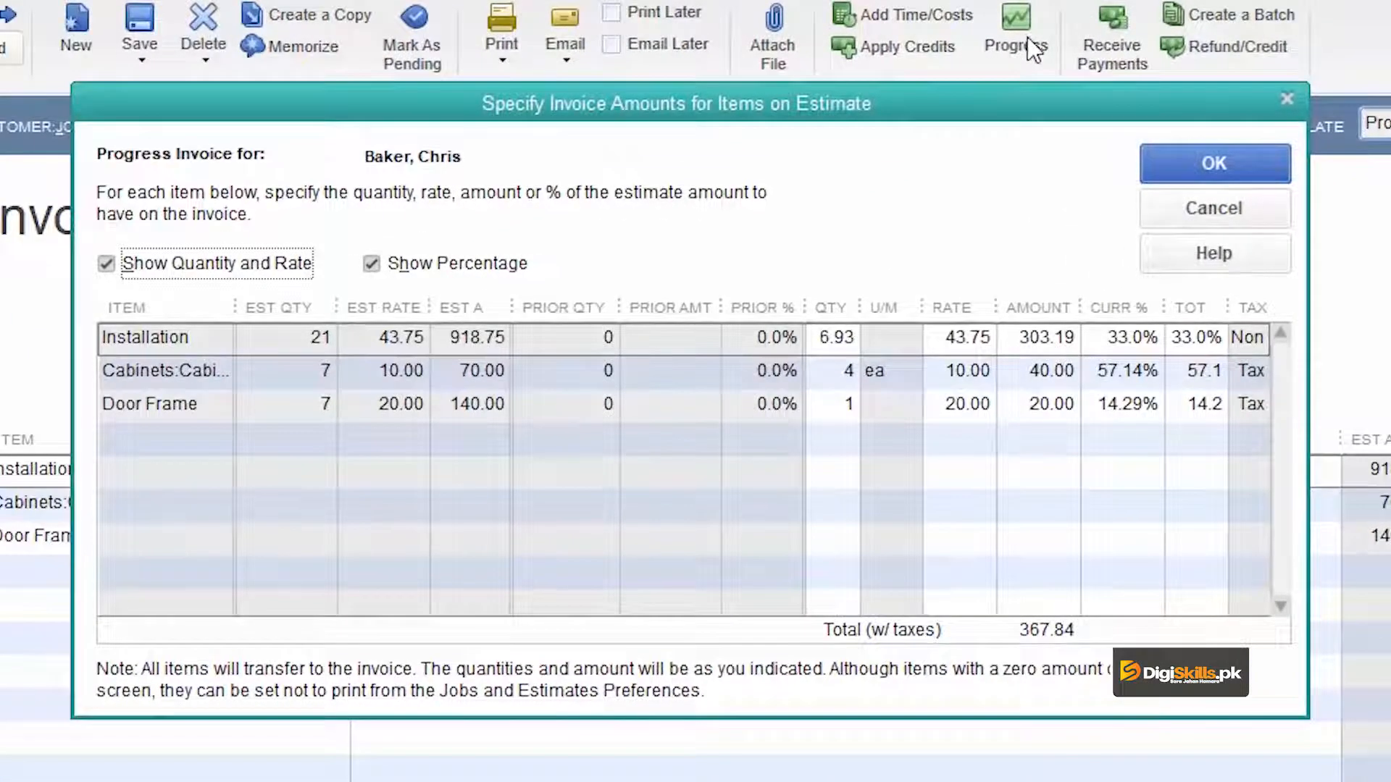
left_click(1261, 210)
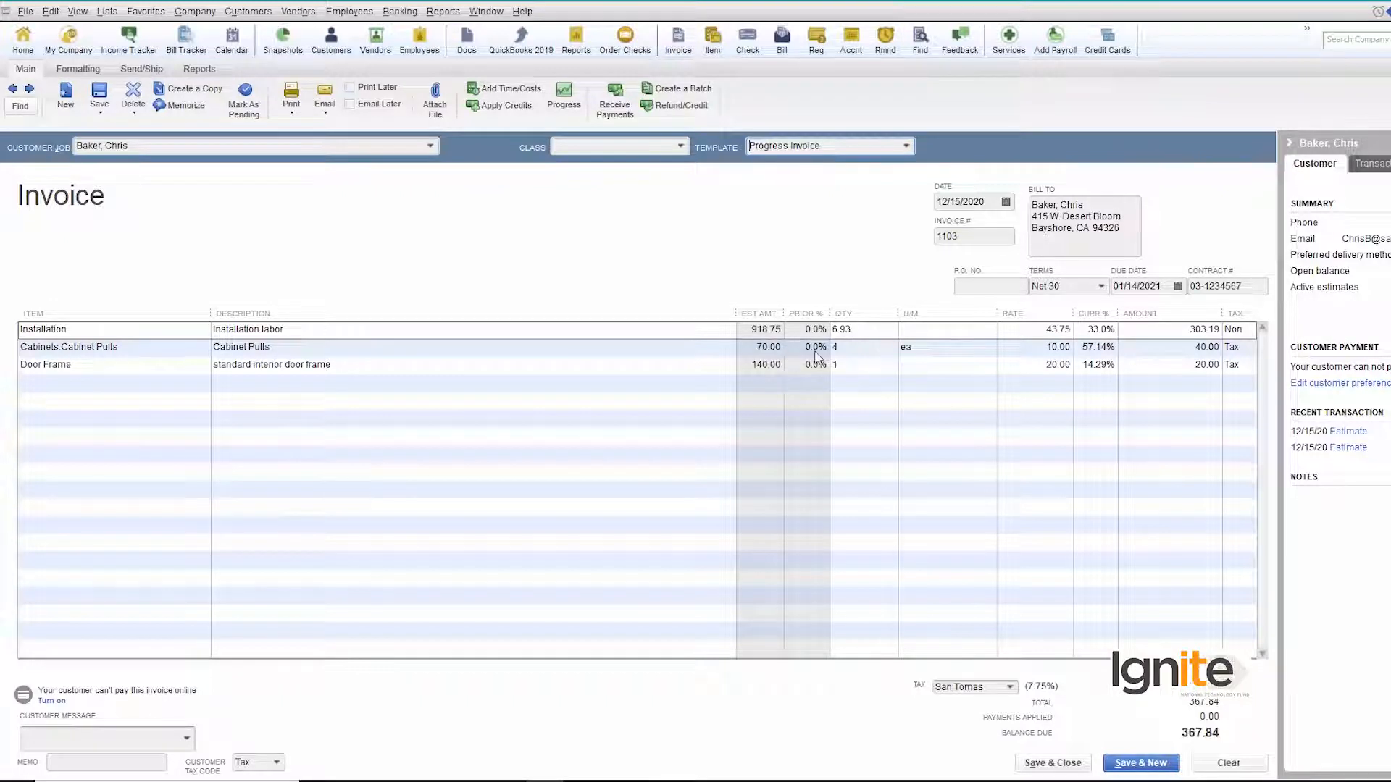
Change the invoice quantities to 1 for Cabinet Pulls and 4 for Door Frame, and save and close the invoice.
left_click(870, 351)
type("1")
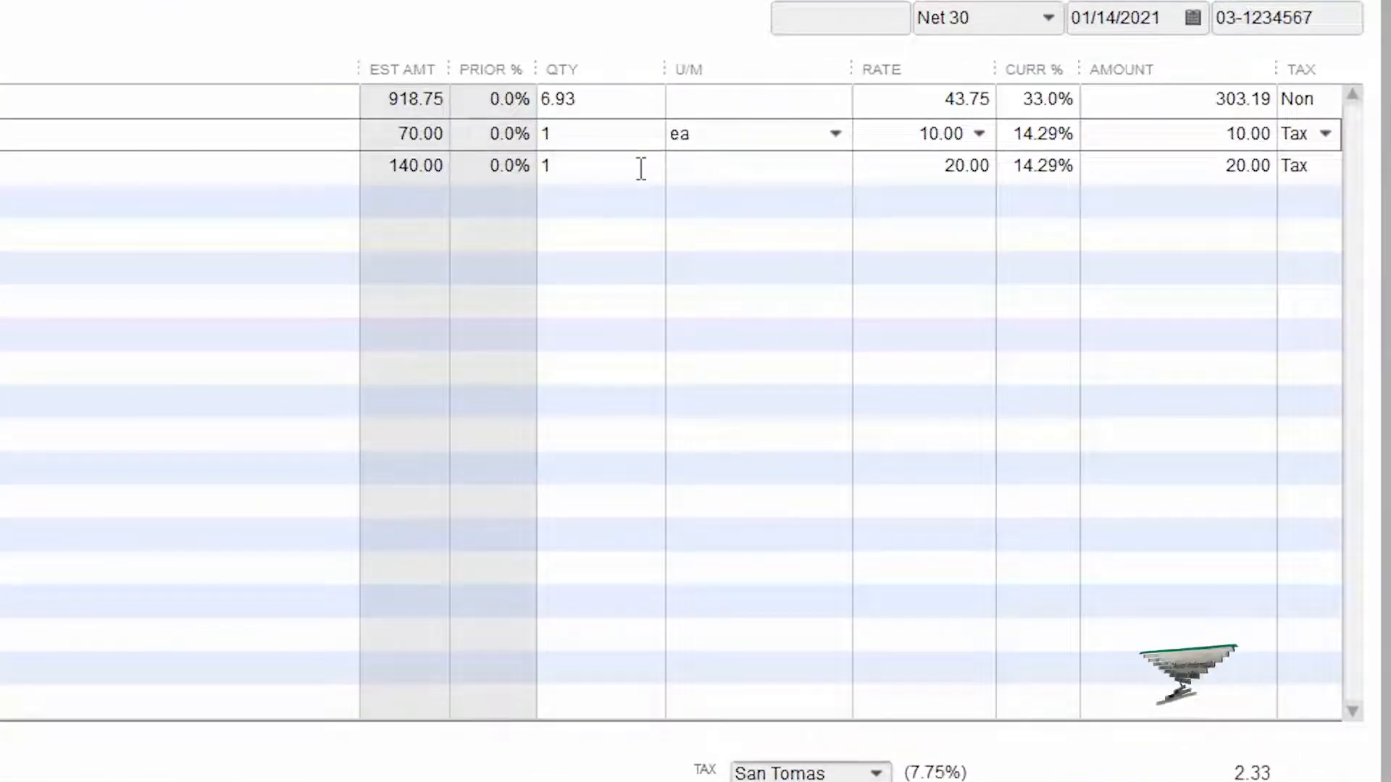
left_click(639, 169)
type("4")
key("Tab")
key("Tab")
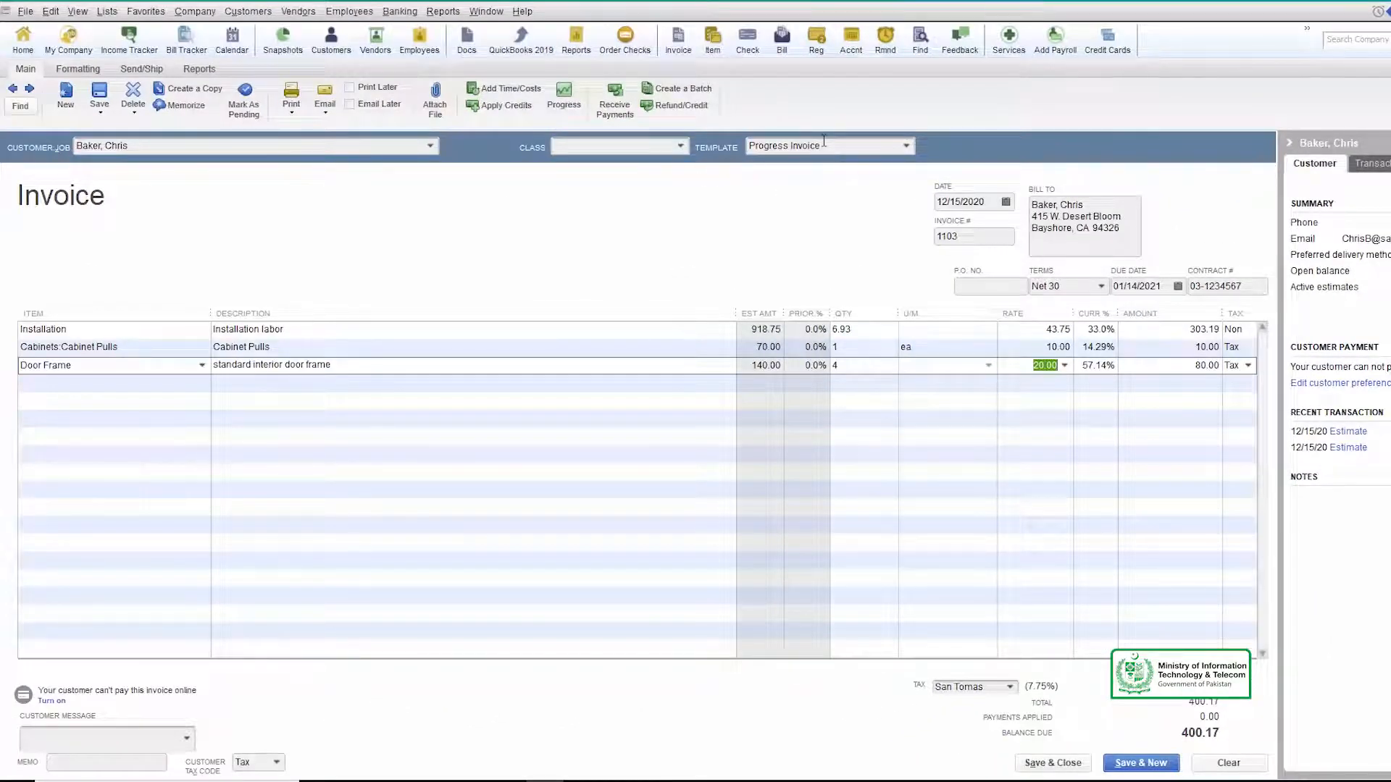
key("Tab")
key("Tab")
key("Tab")
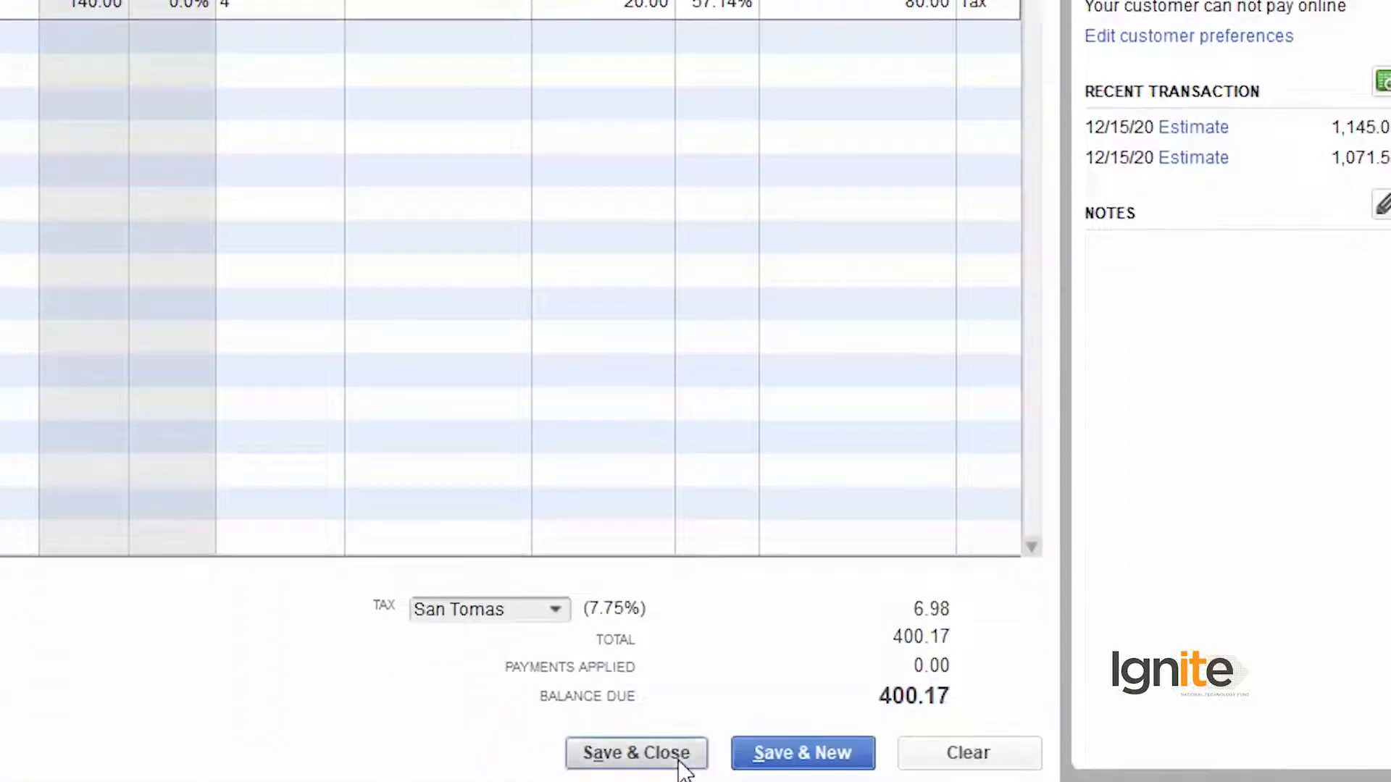
left_click(677, 757)
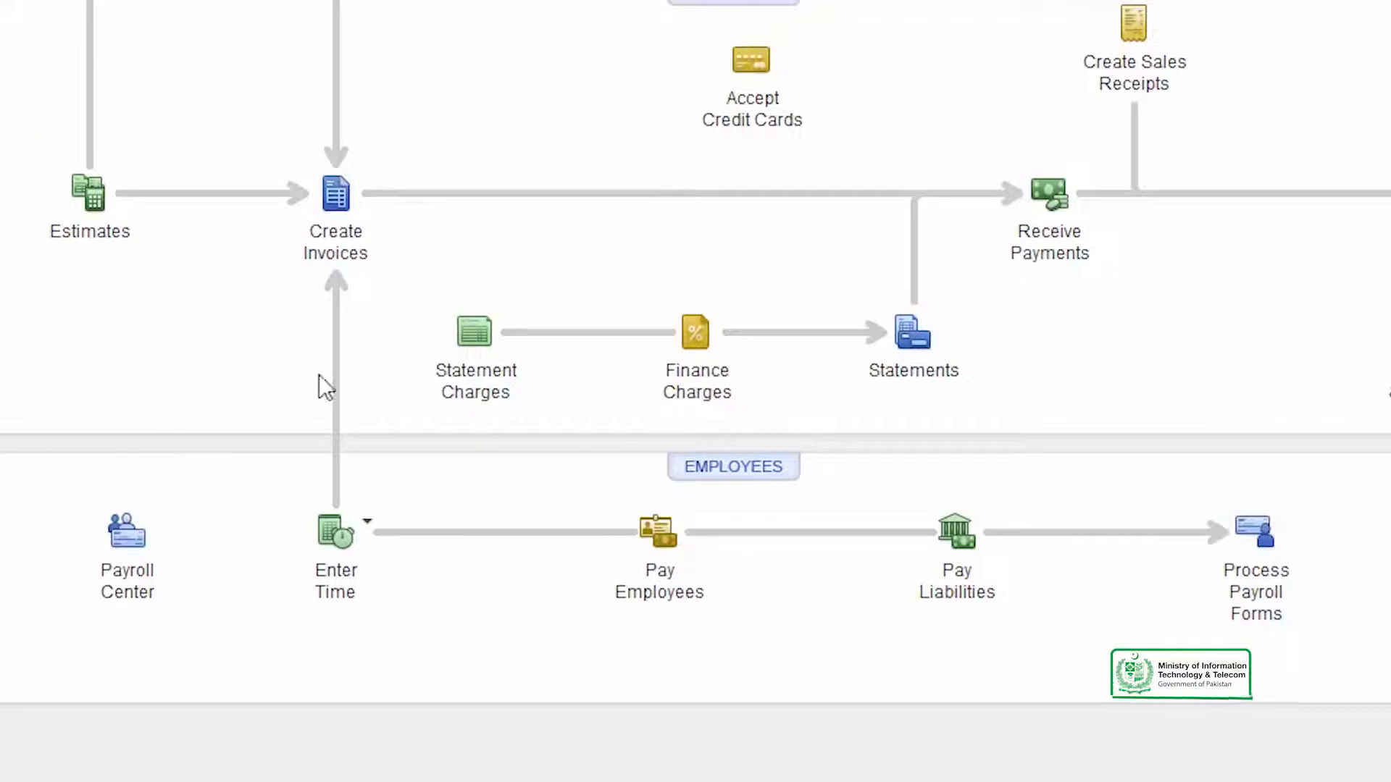
Create another invoice for the same customer from the 12/15/2020 estimate, covering the remaining amounts of the estimate.
left_click(344, 250)
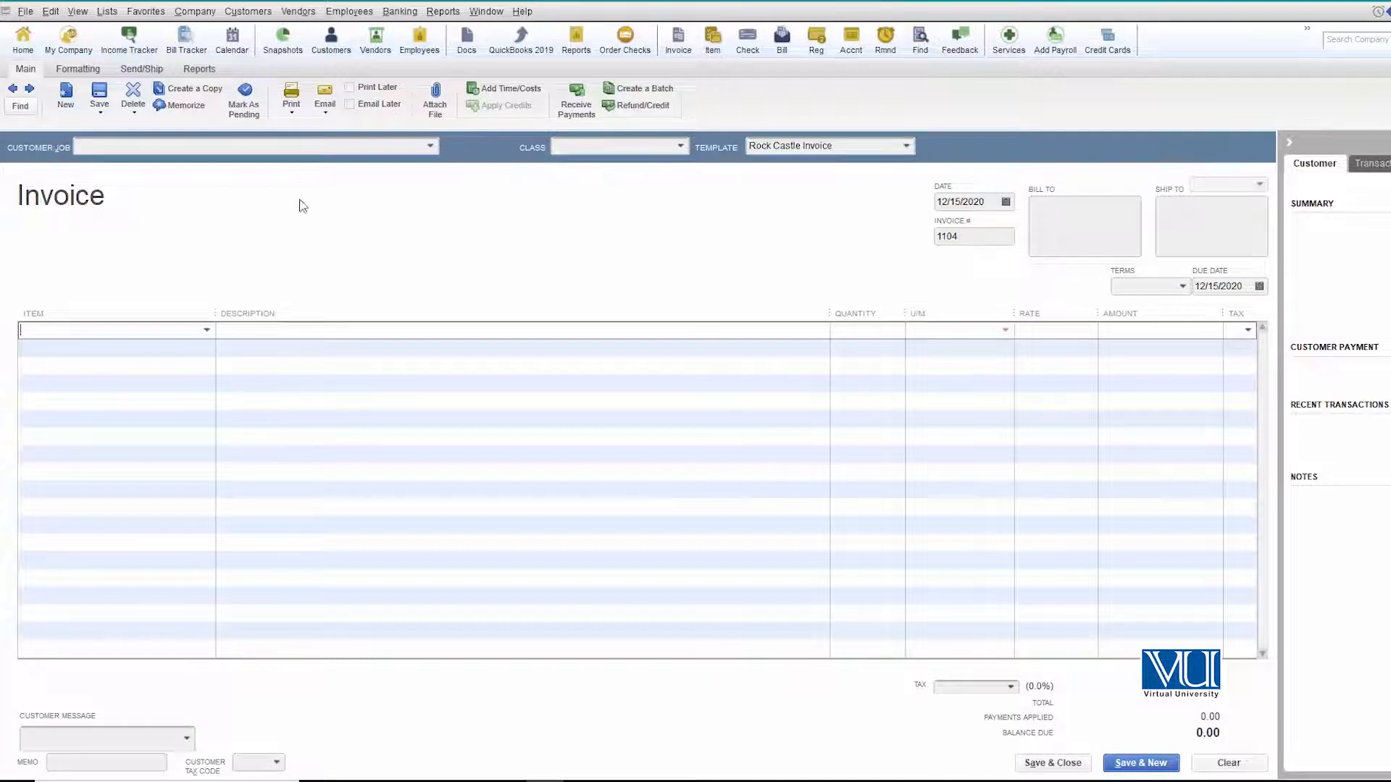
left_click(301, 146)
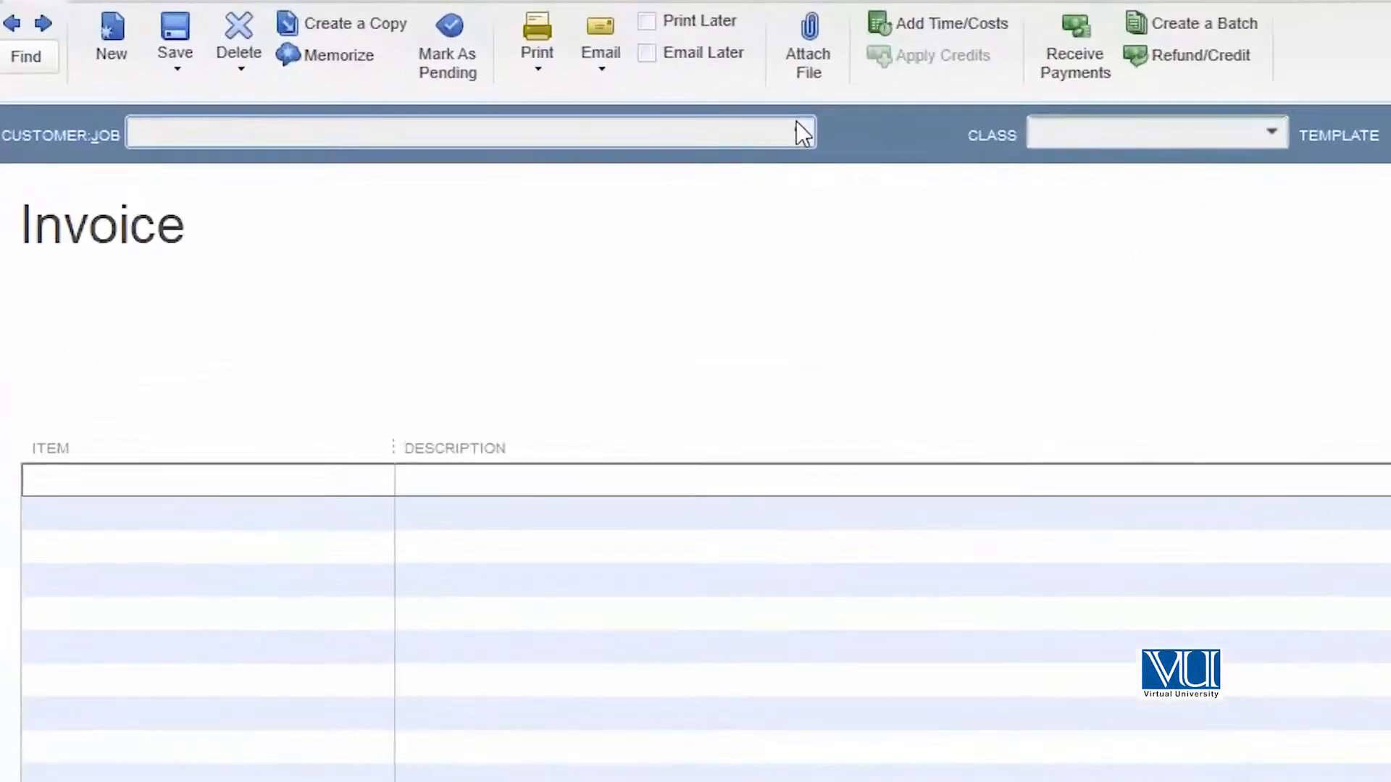
left_click(430, 145)
left_click(121, 344)
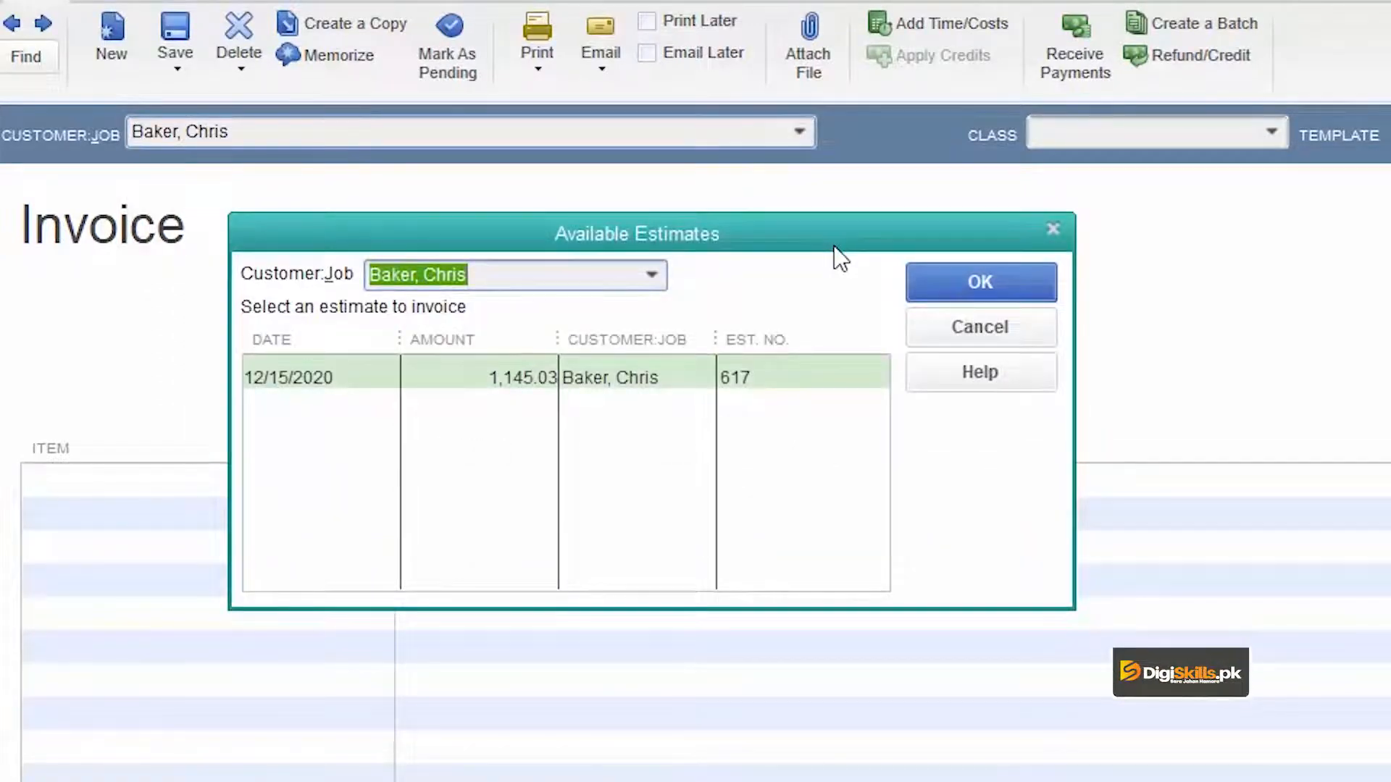
left_click(486, 377)
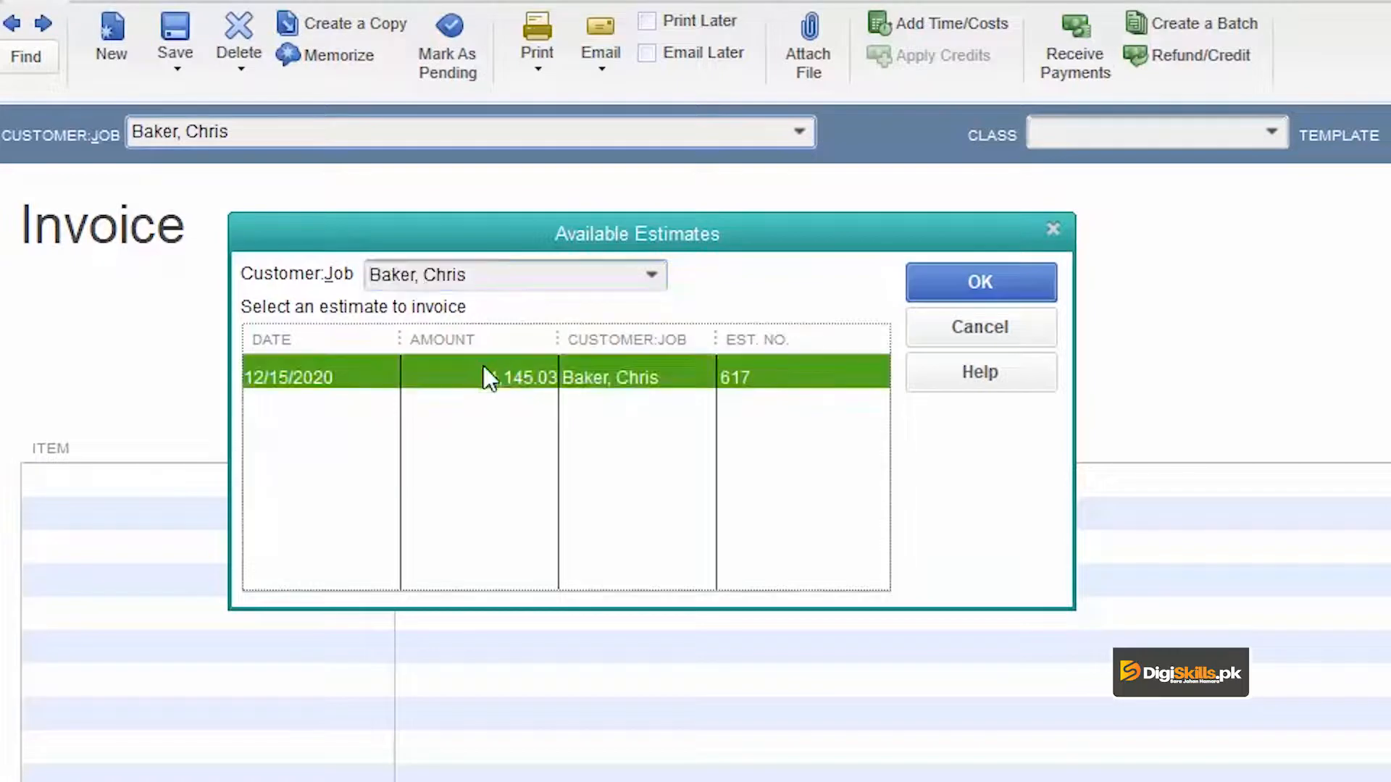
left_click(1023, 281)
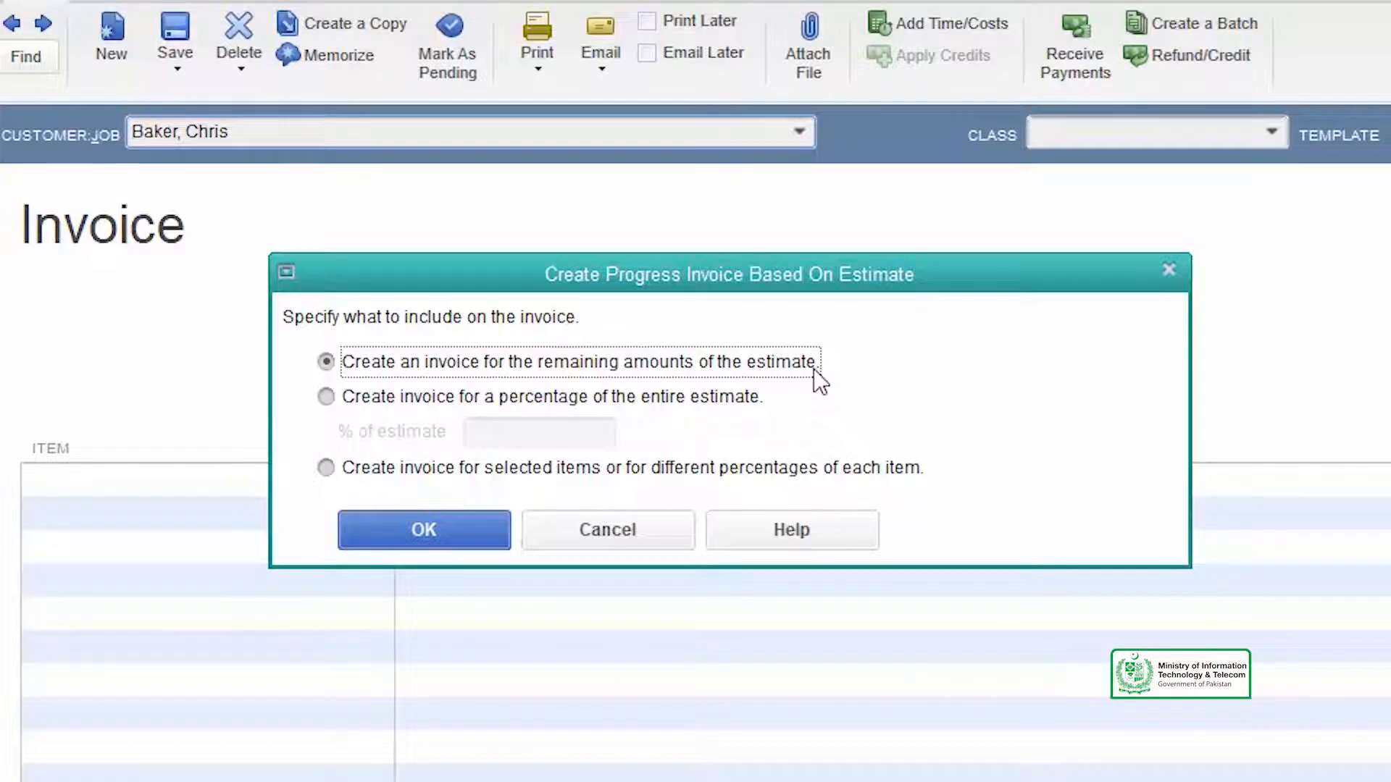
left_click(408, 542)
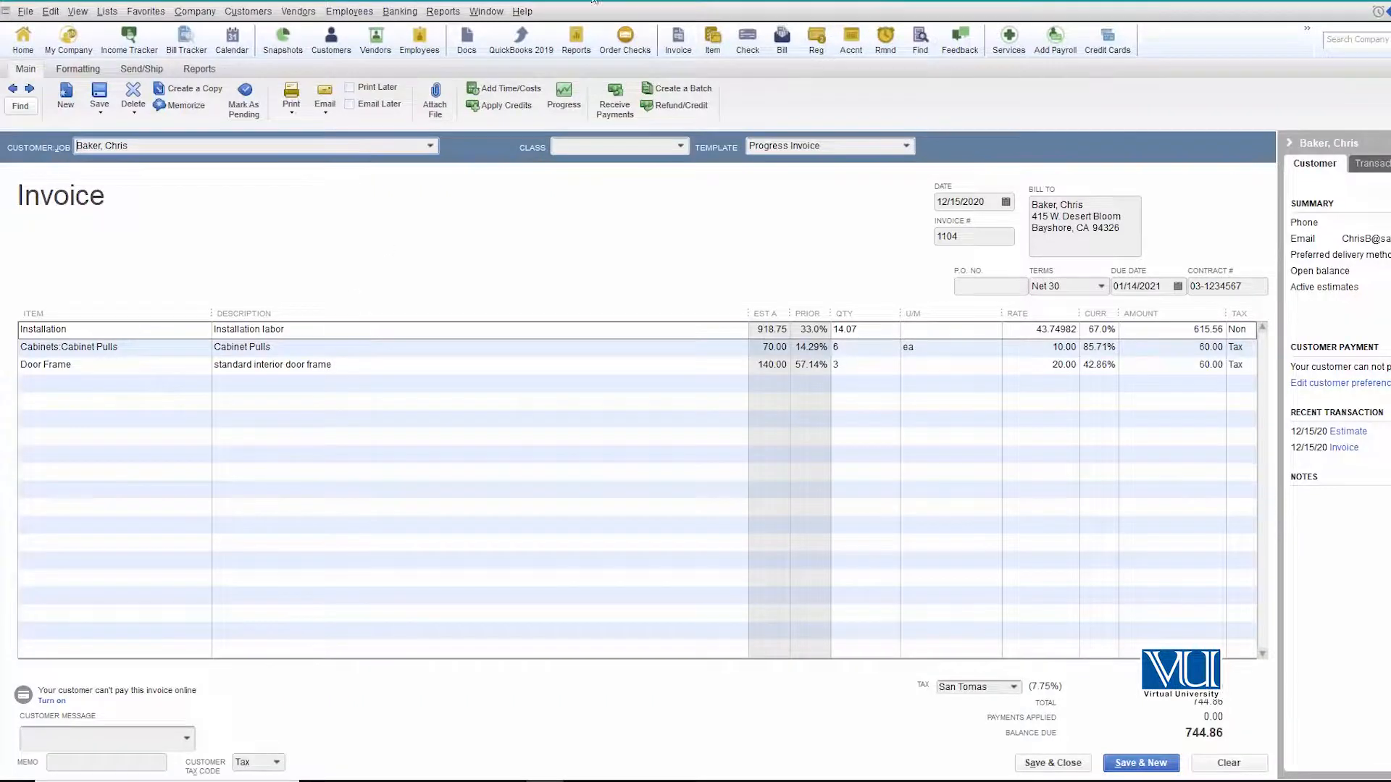
Review the prior and current progress amounts of the estimate items, and save and close the second invoice.
left_click(564, 98)
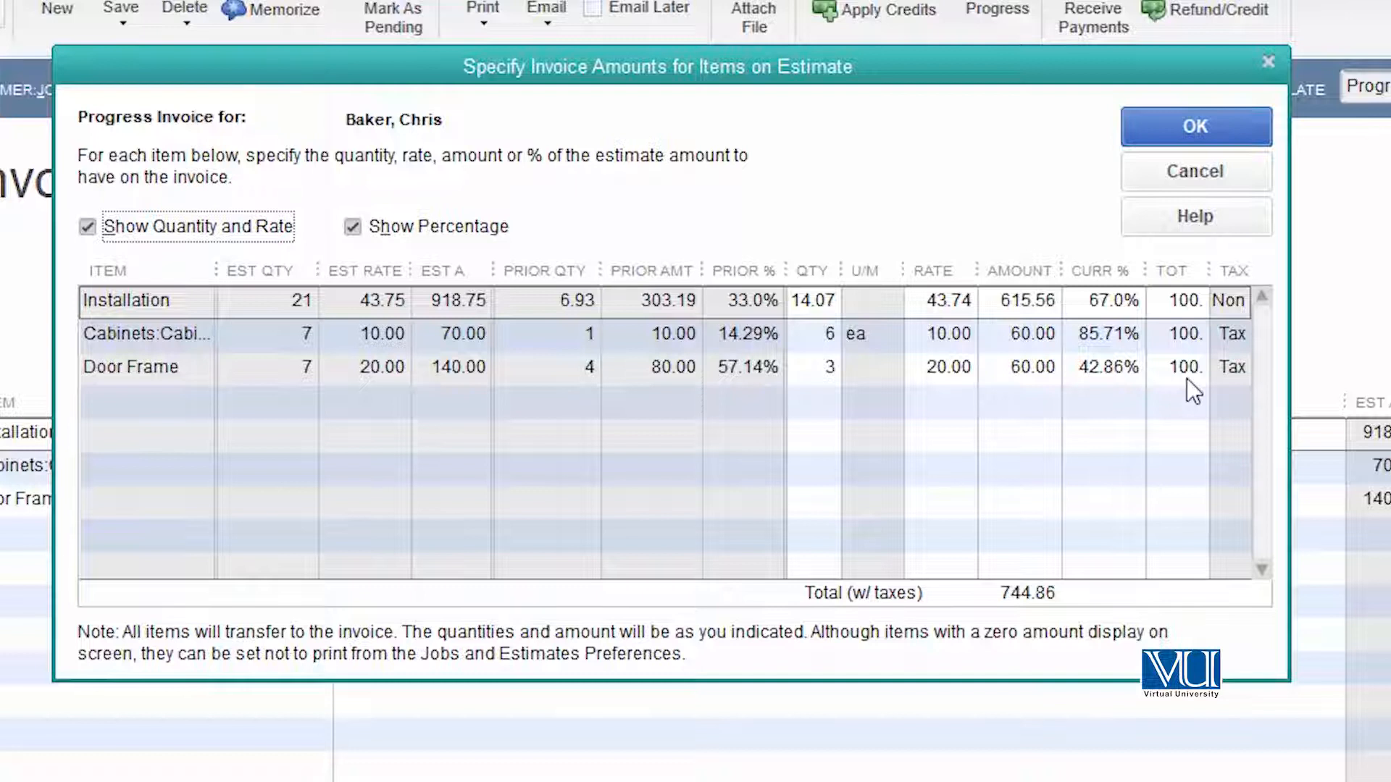
left_click(1248, 128)
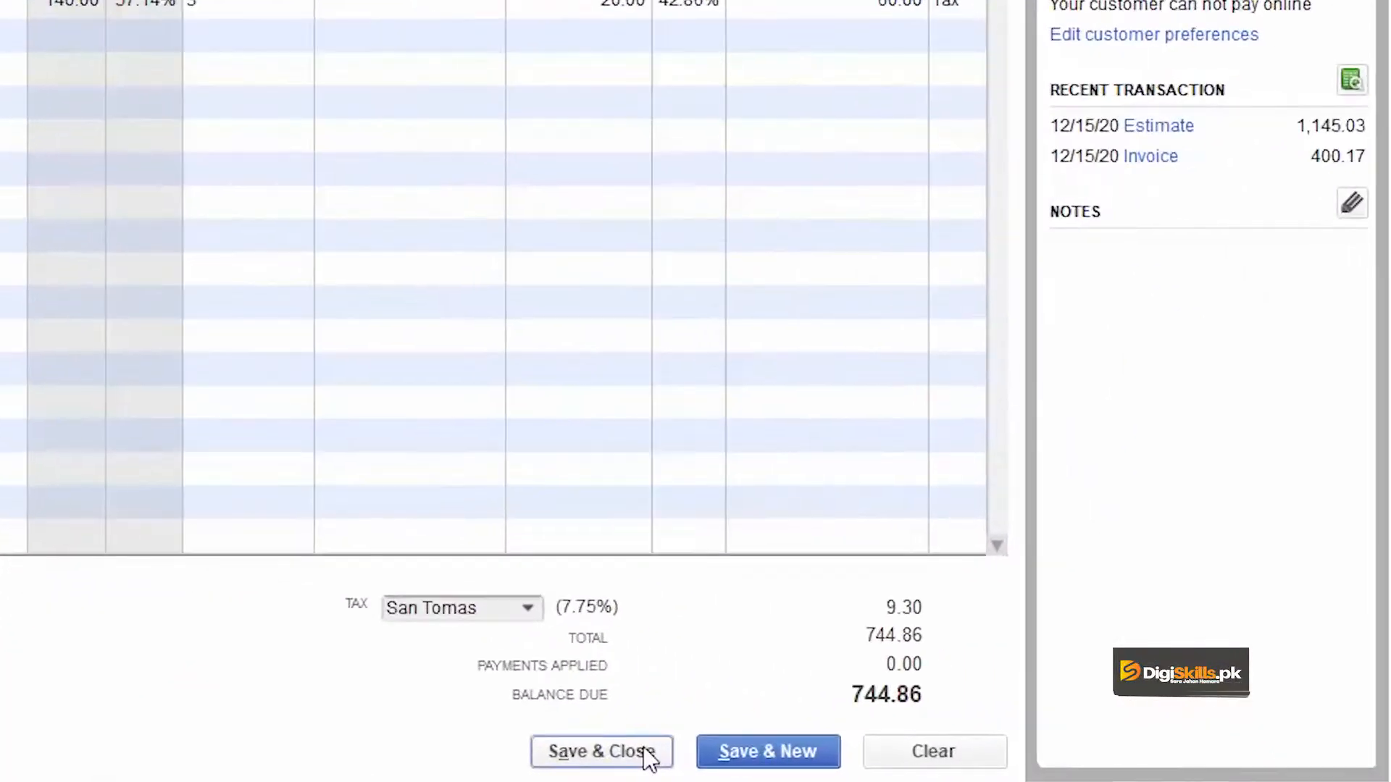
left_click(790, 758)
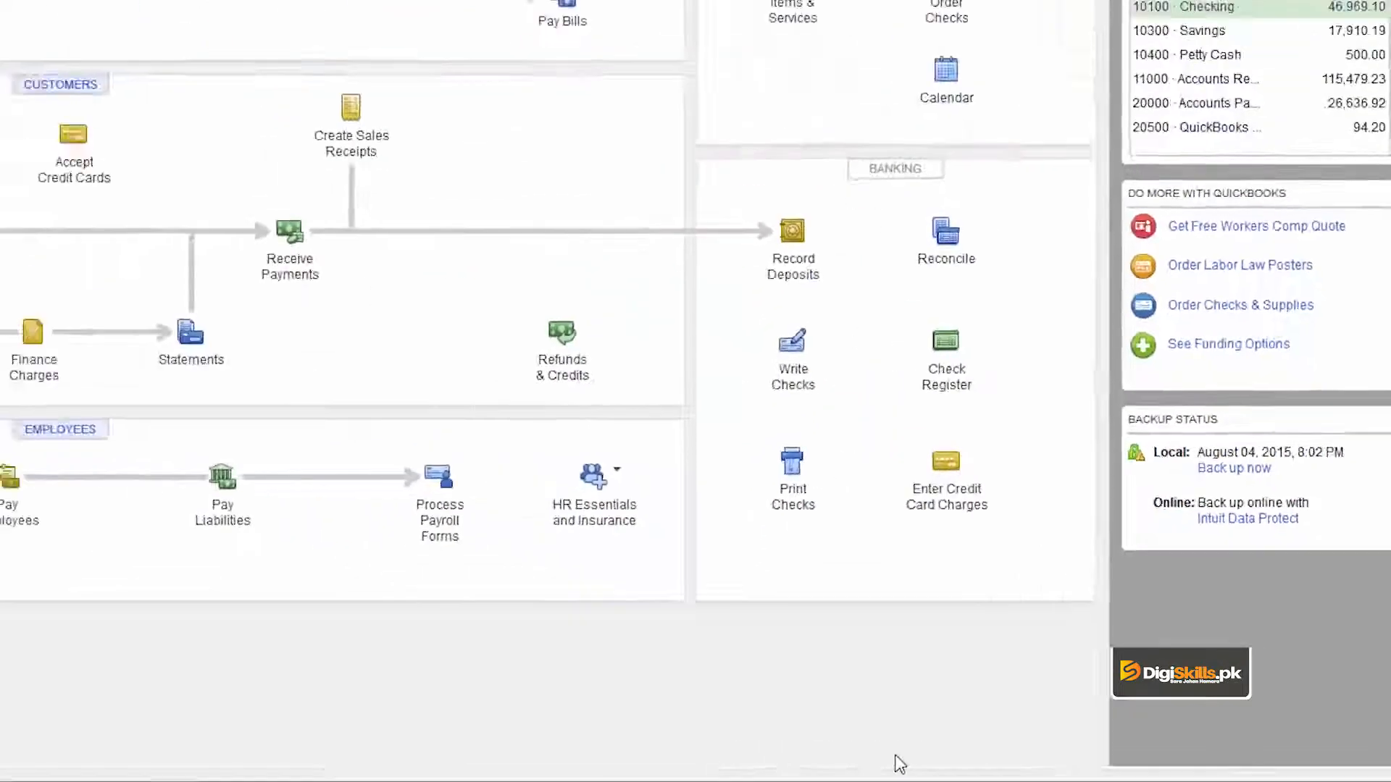